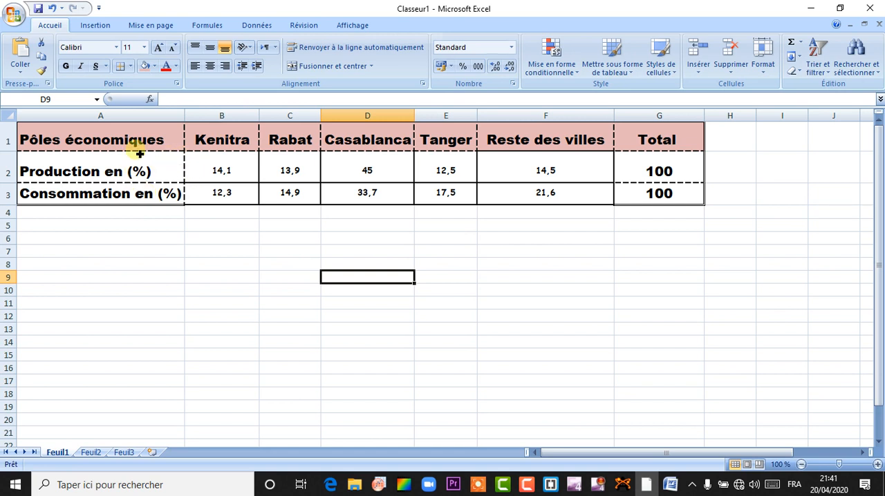
Step: Insert a 2D clustered column chart from the headings and production row (A1:F2, without the total) and place it below the table
left_click_drag(99, 141, 534, 170)
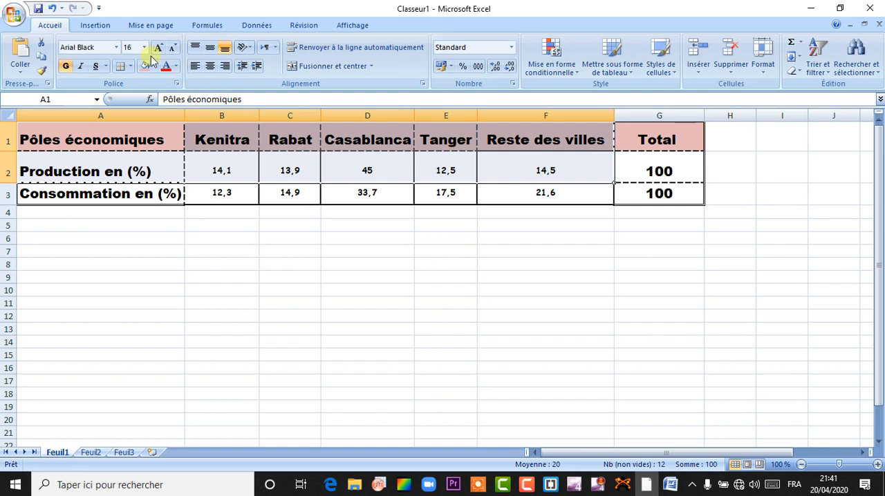
left_click(100, 28)
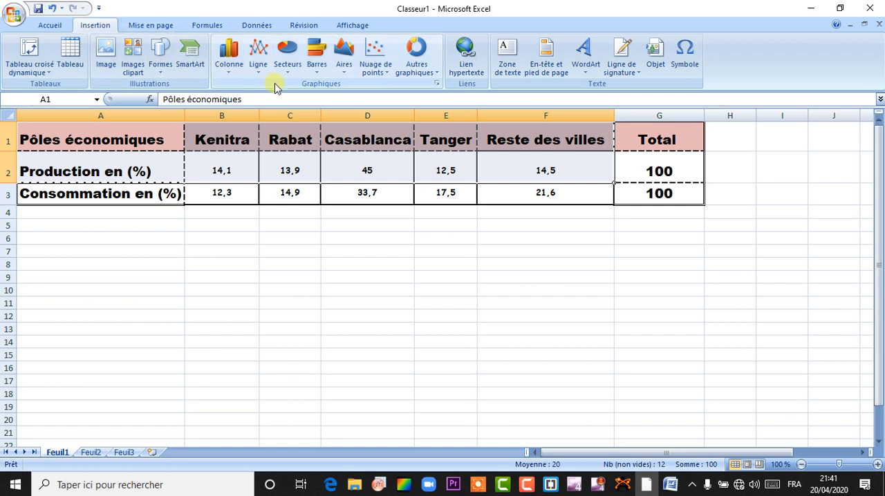
left_click(228, 76)
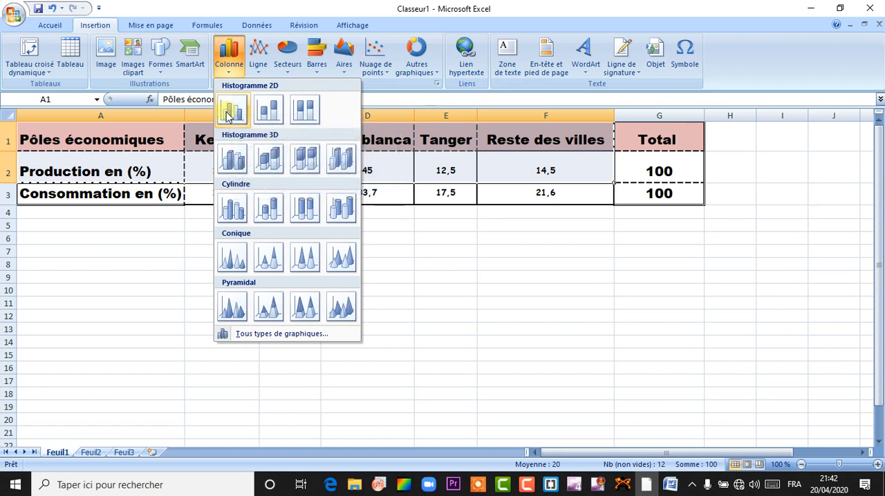
left_click(231, 107)
left_click_drag(546, 214, 548, 243)
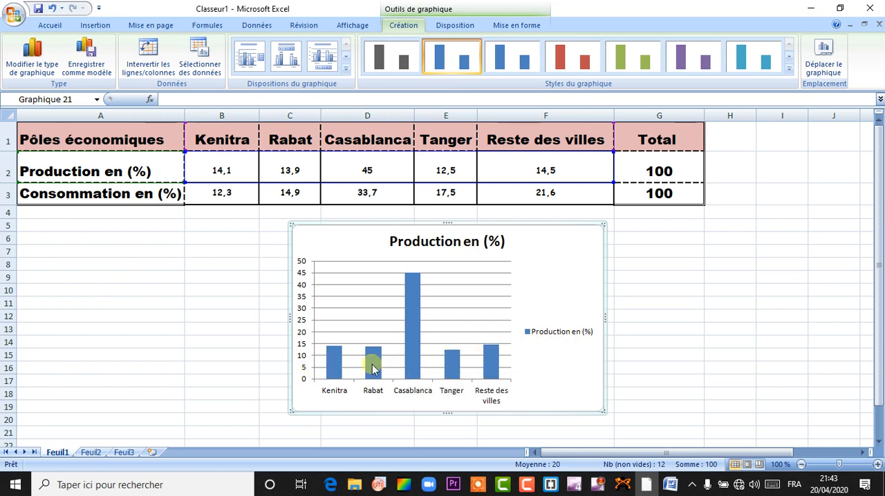
Step: Fix the vertical axis maximum at 100 and move the chart clear of the axis format dialog
mouse_move(450, 361)
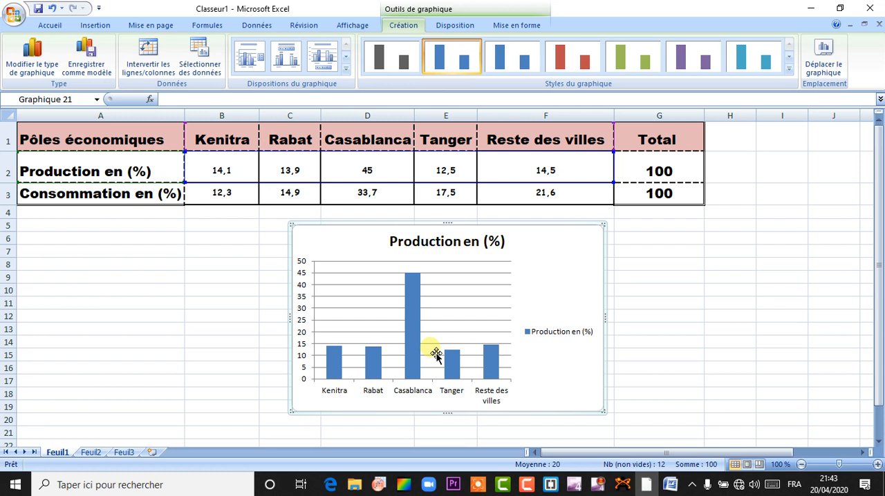
mouse_move(414, 343)
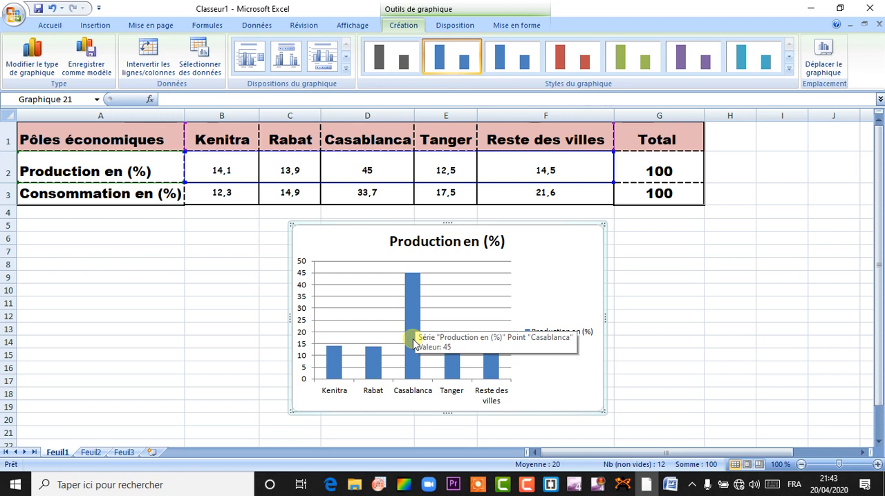
left_click(303, 325)
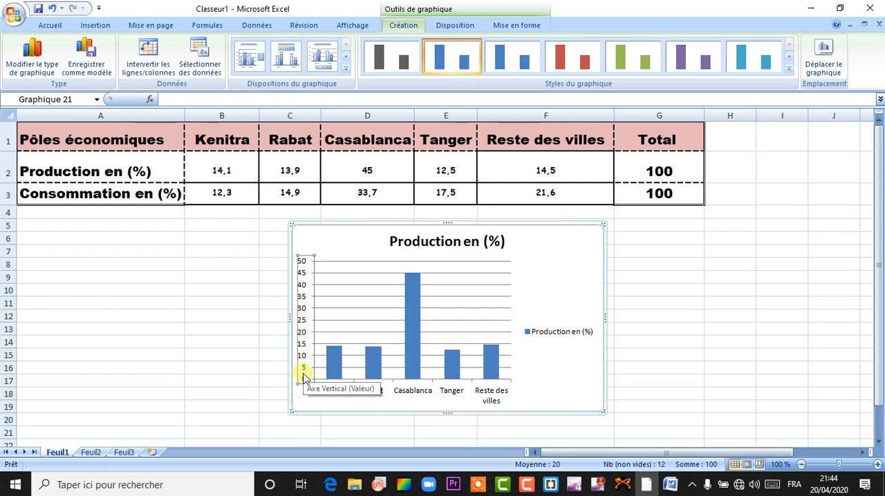
right_click(307, 301)
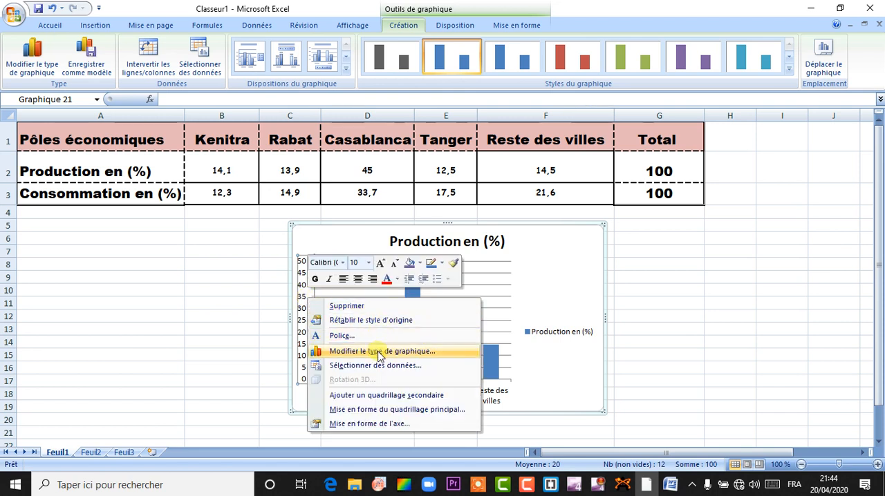
left_click(370, 424)
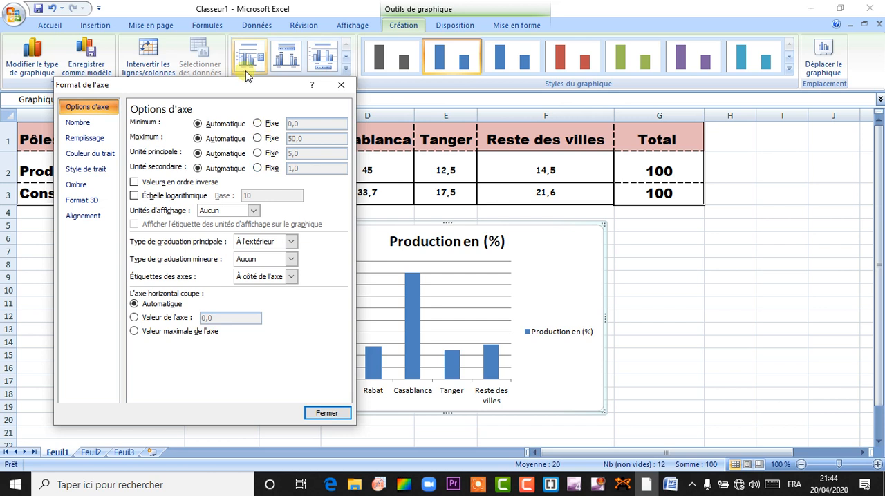
left_click_drag(245, 85, 231, 88)
left_click_drag(579, 250, 693, 231)
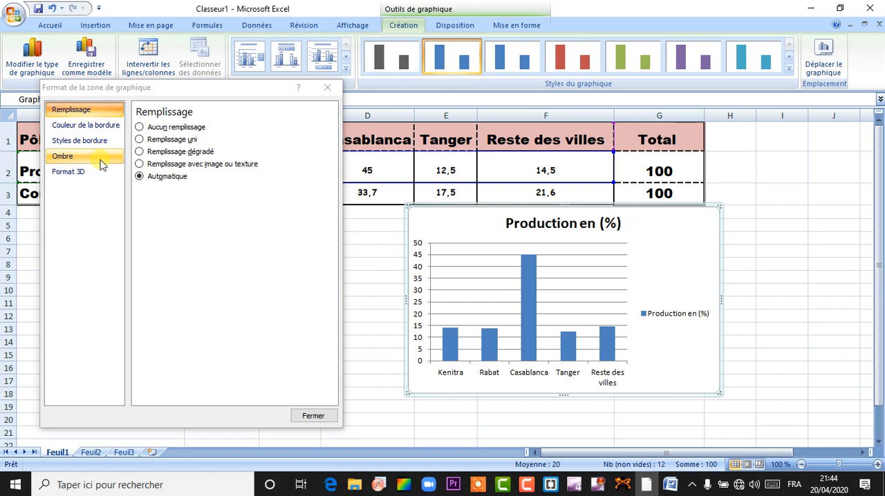
left_click(419, 282)
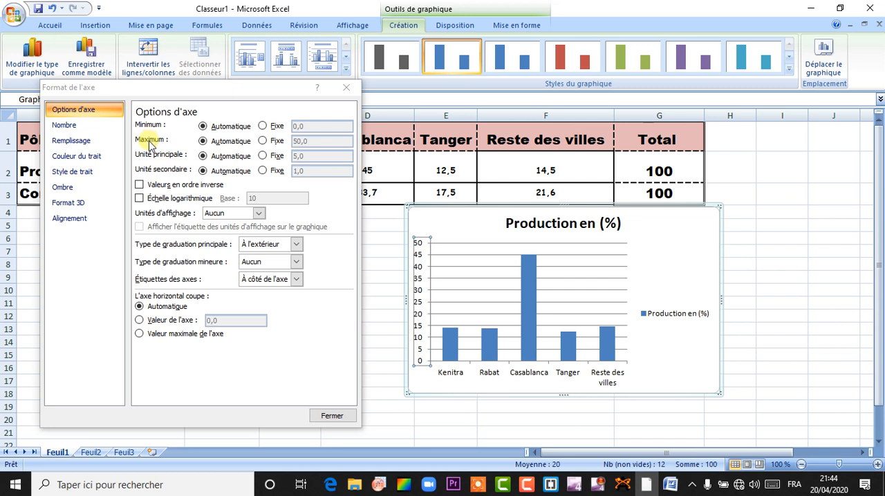
left_click(263, 141)
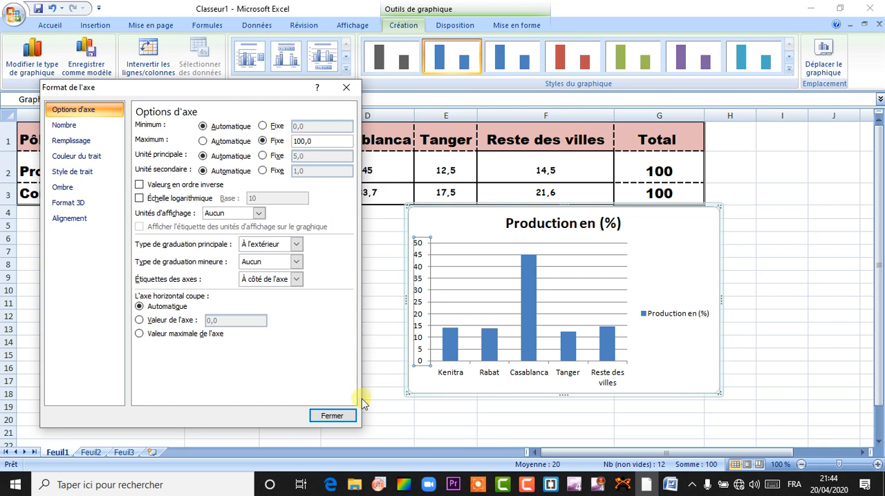
left_click(340, 419)
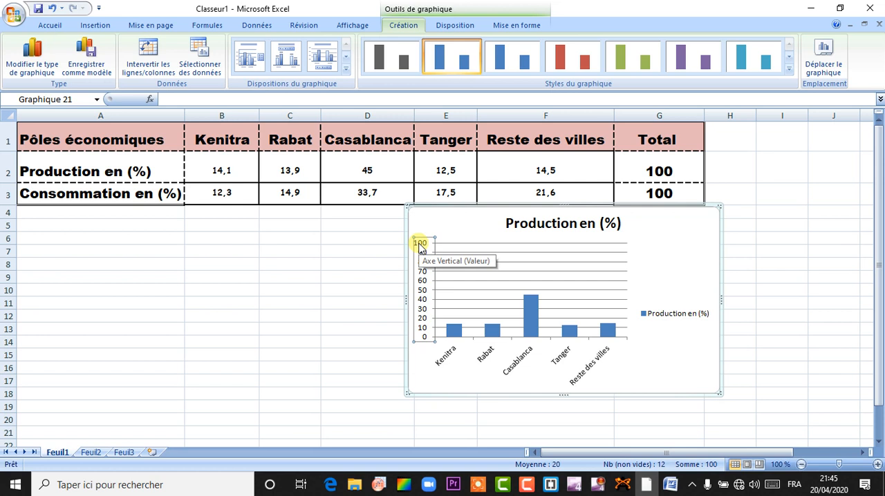
Step: Add a title below the chart's horizontal axis
mouse_move(569, 332)
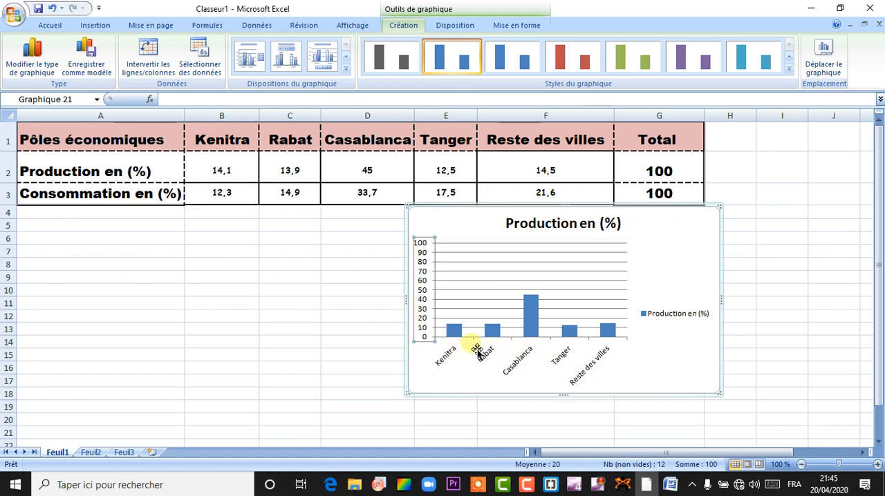
left_click(455, 26)
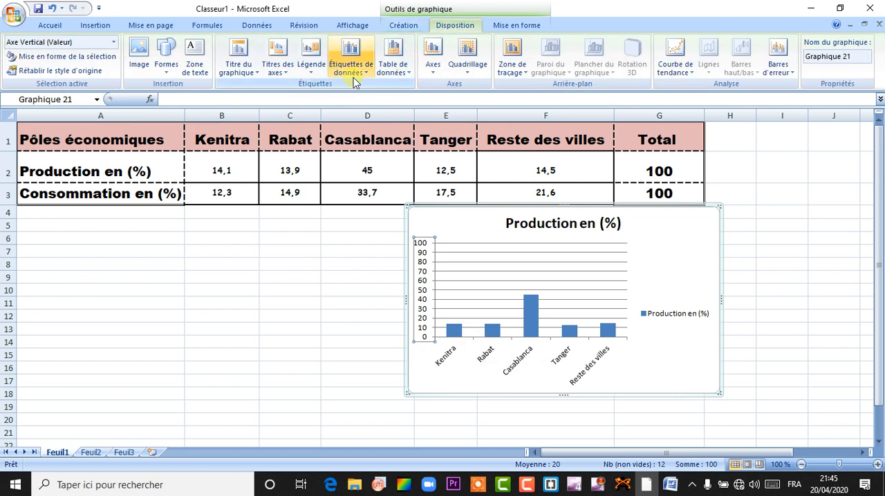
left_click(256, 76)
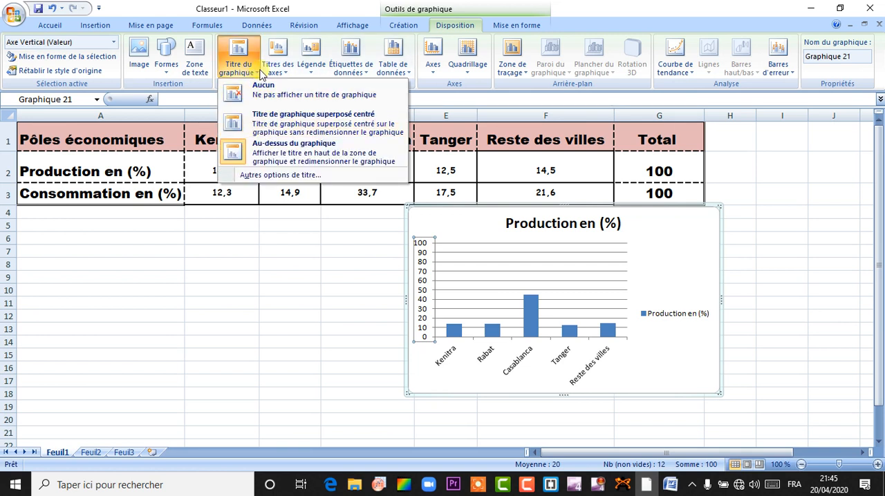
left_click(287, 75)
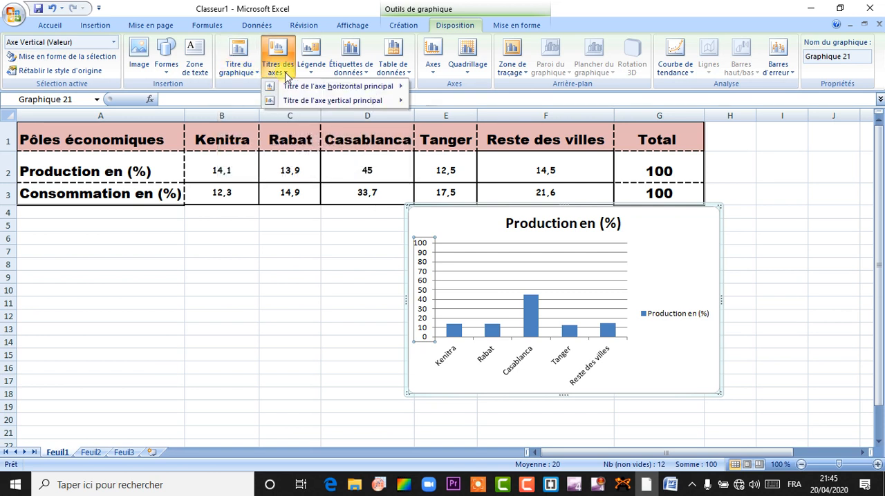
mouse_move(301, 90)
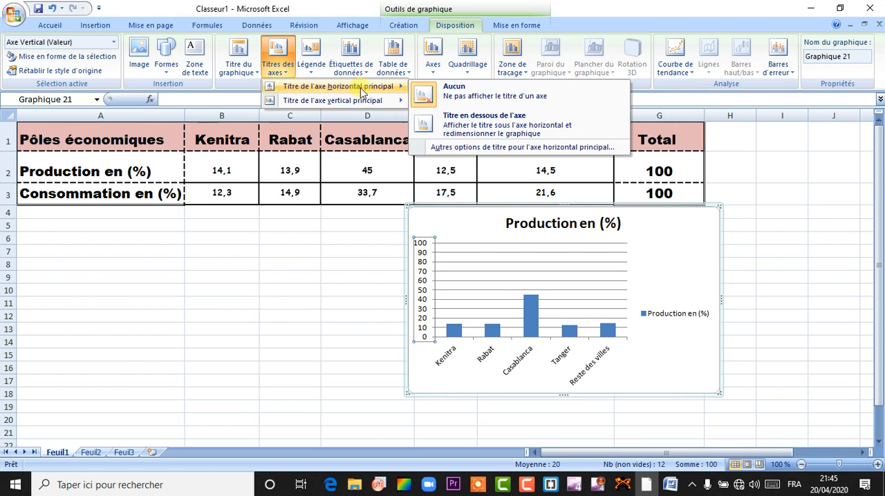
left_click(449, 132)
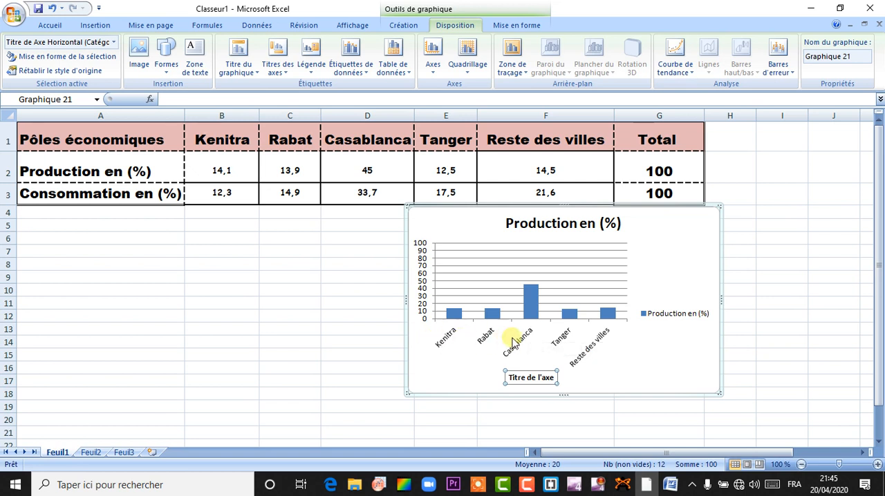
Step: Replace the horizontal axis title with the text "Pôles économiques" copied from cell A1
left_click(166, 141)
double_click(167, 141)
left_click_drag(167, 142, 21, 142)
right_click(54, 141)
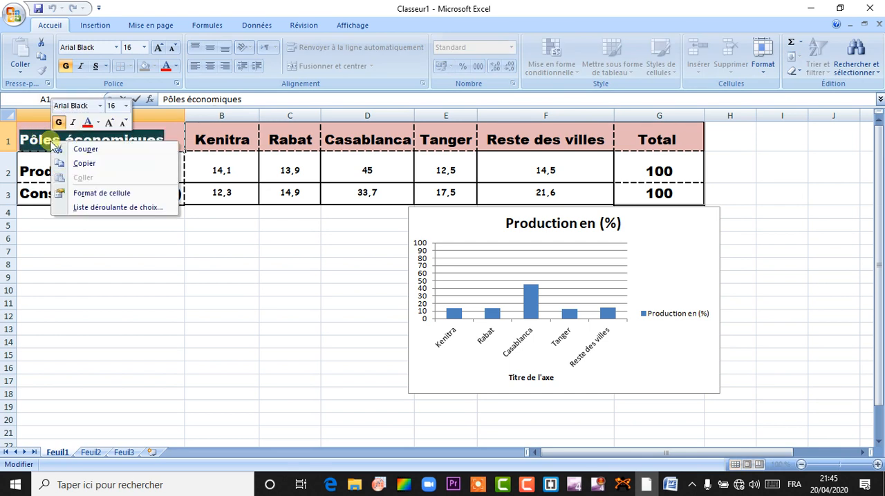
left_click(91, 165)
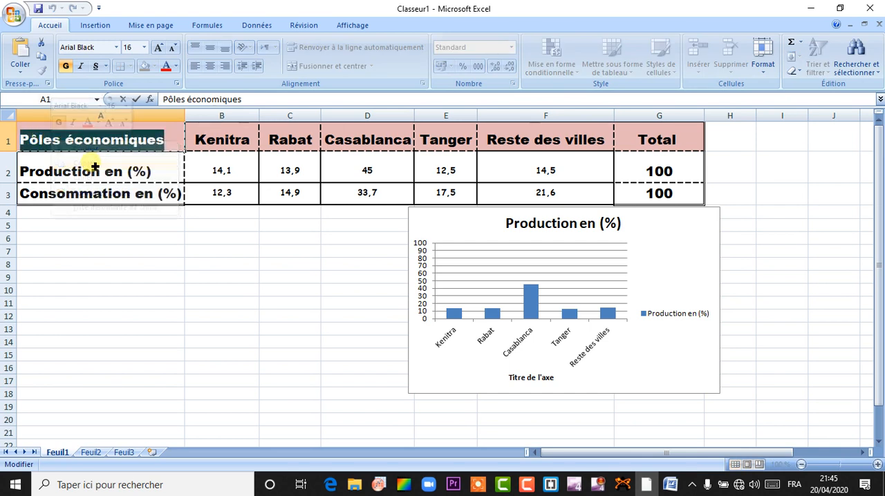
left_click(548, 380)
left_click_drag(551, 381, 512, 382)
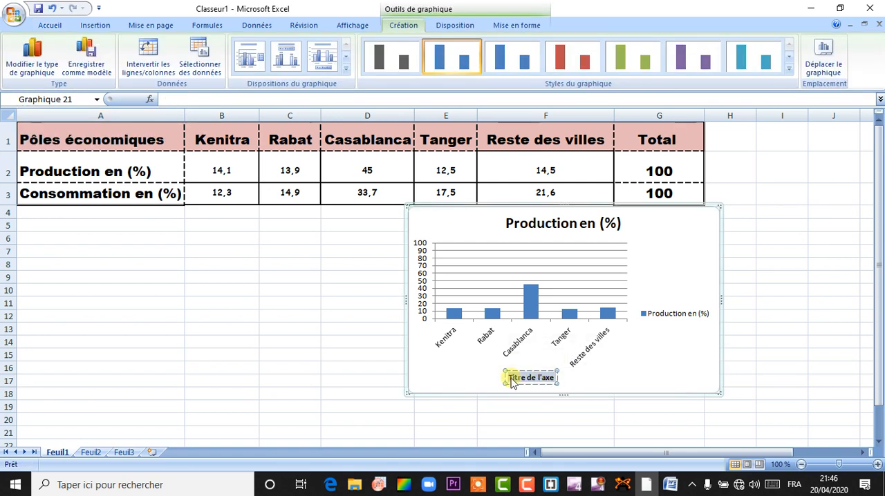
key("ctrl+v")
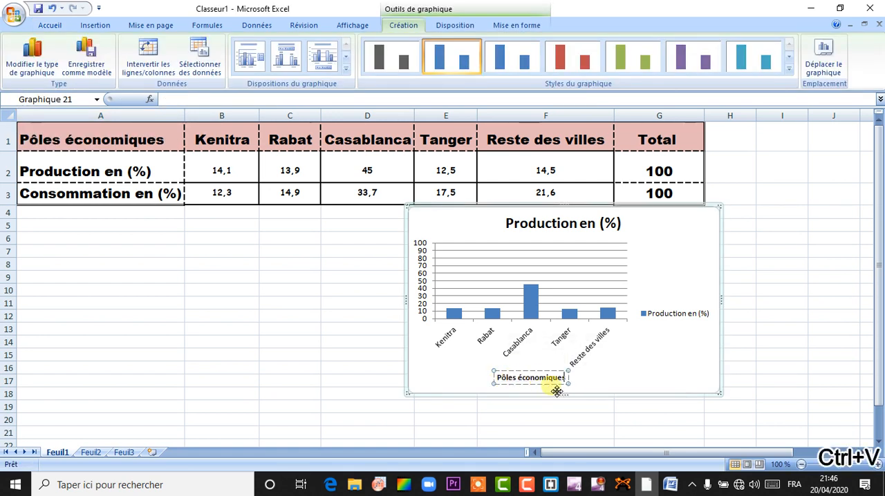
Step: Add a rotated title to the chart's vertical axis
left_click(428, 294)
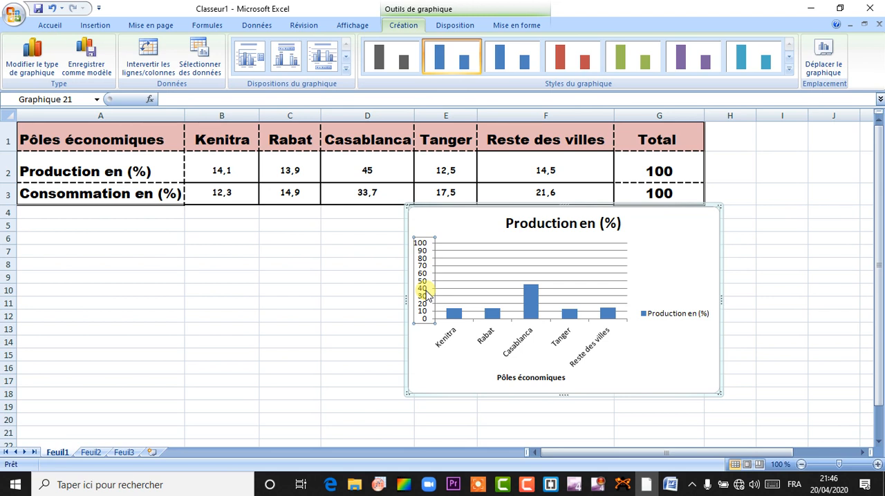
left_click(457, 25)
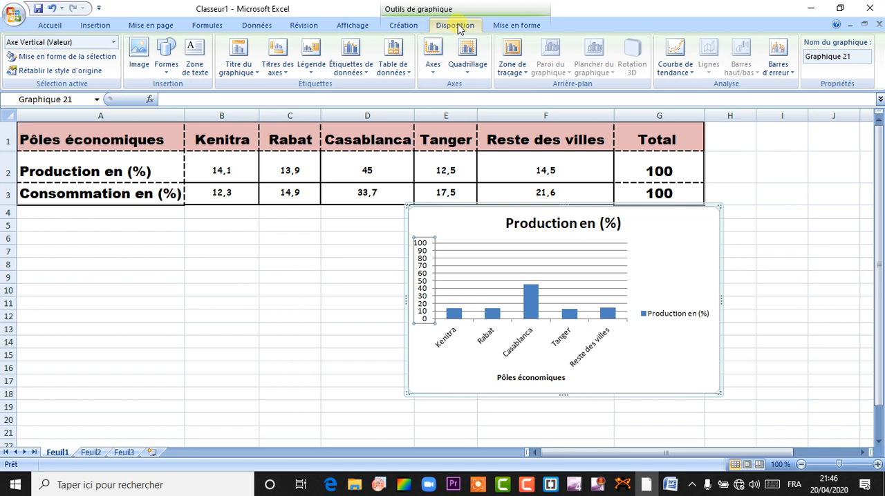
left_click(279, 67)
mouse_move(322, 101)
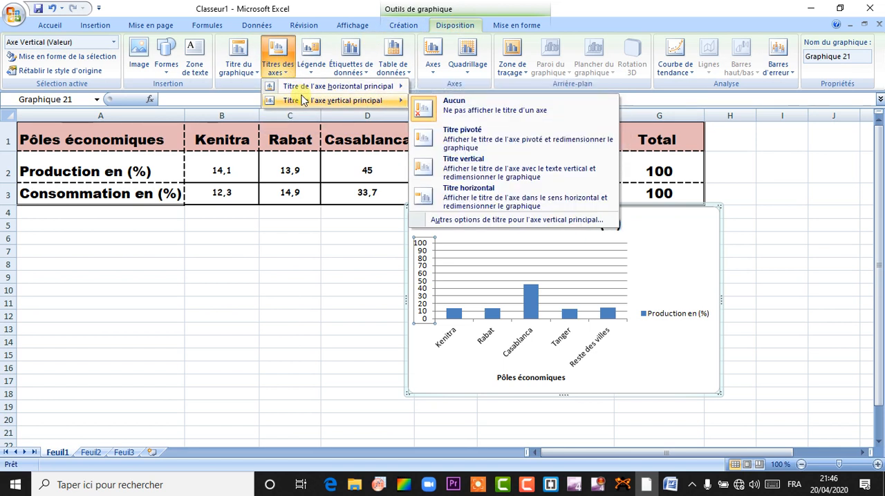
left_click(446, 139)
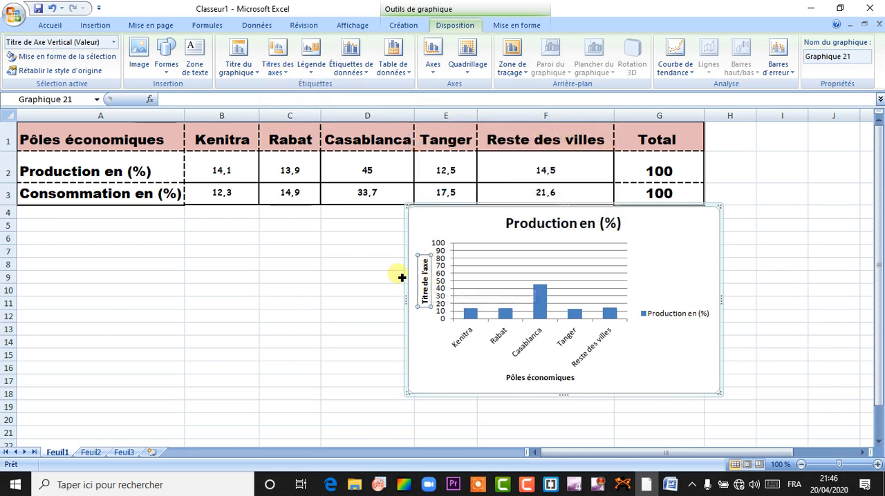
Step: Replace the vertical axis title with the text "Production en (%)" copied from cell A2
double_click(162, 170)
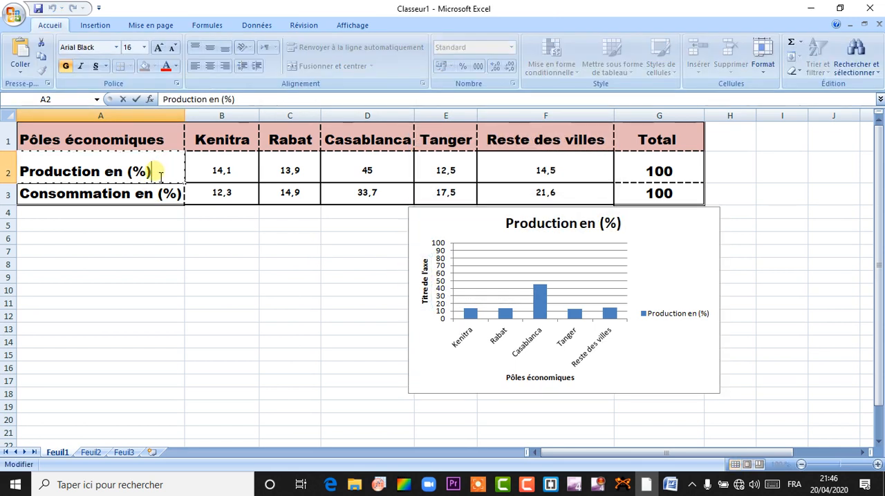
left_click_drag(160, 171, 18, 190)
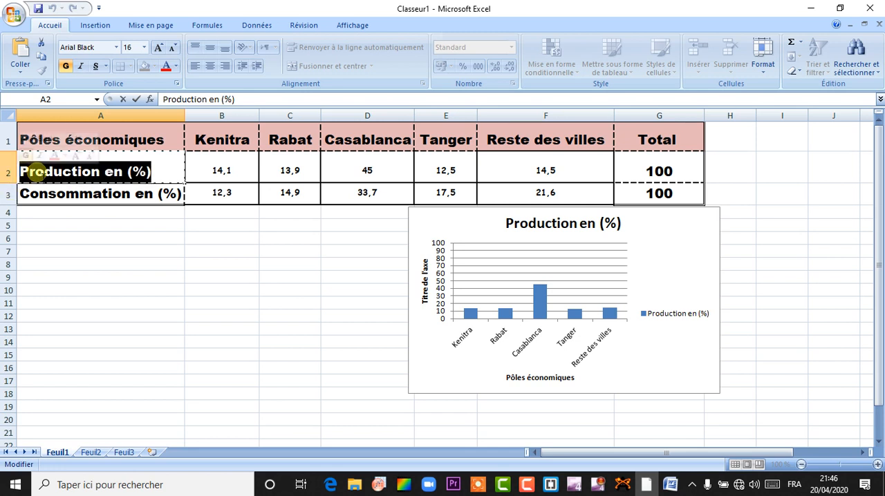
right_click(38, 172)
left_click(66, 197)
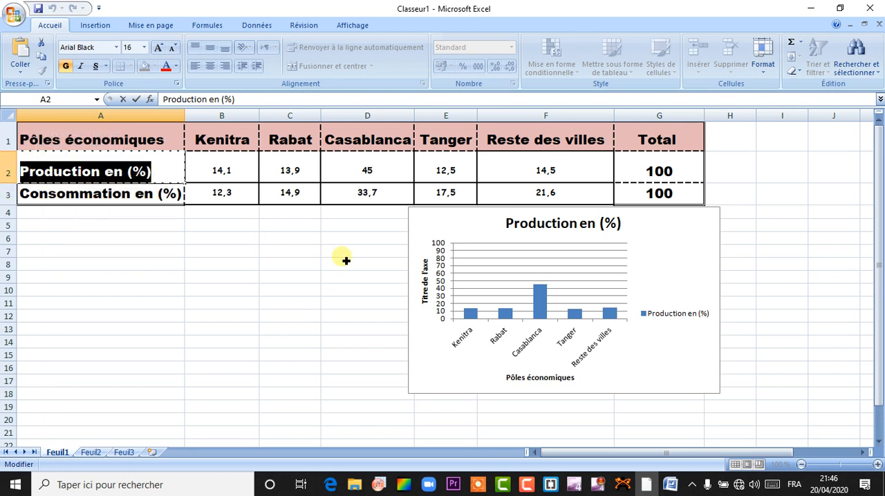
left_click(429, 271)
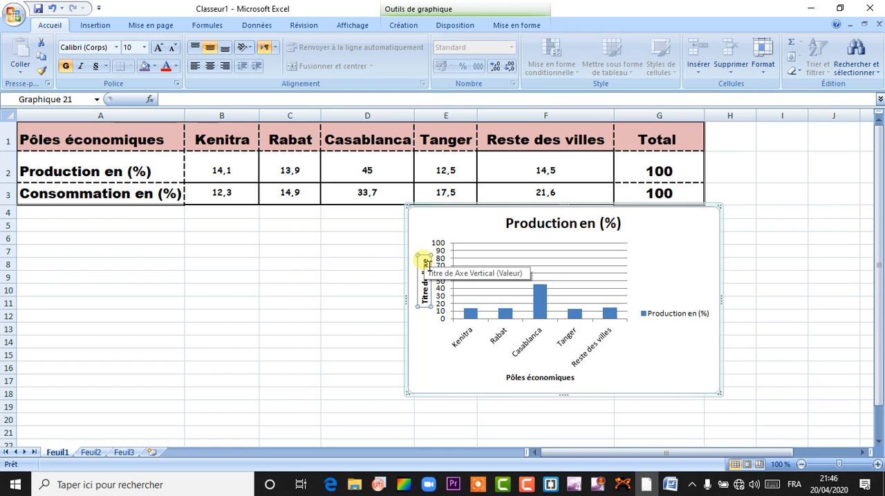
left_click(430, 289)
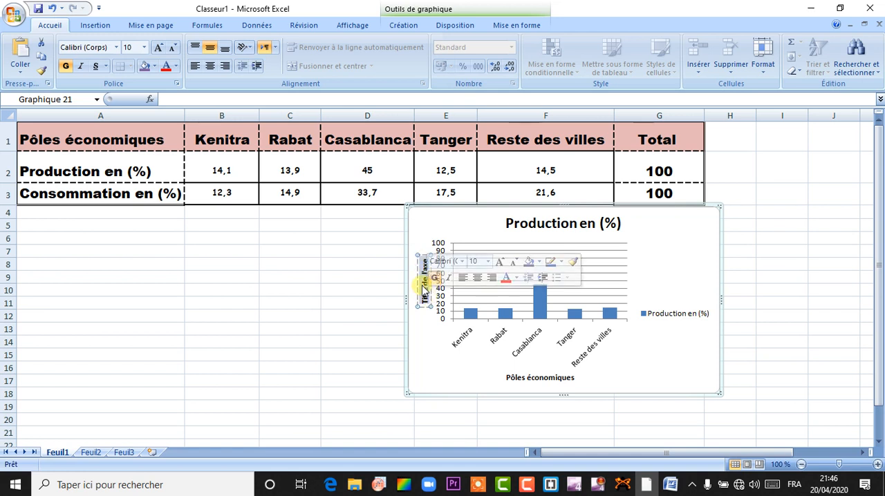
right_click(423, 286)
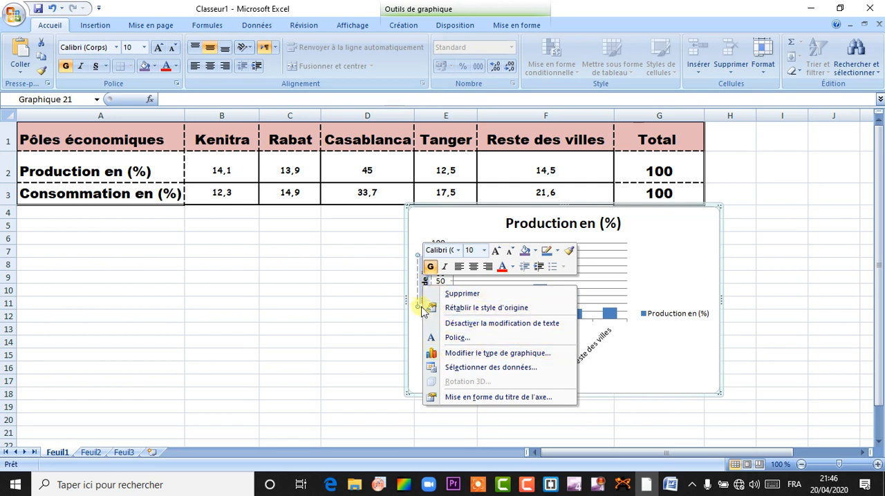
left_click(417, 294)
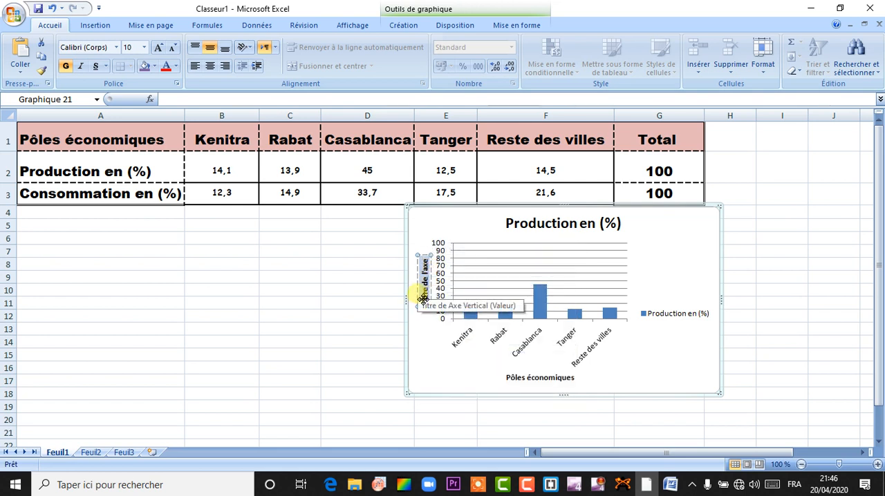
key("ctrl+v")
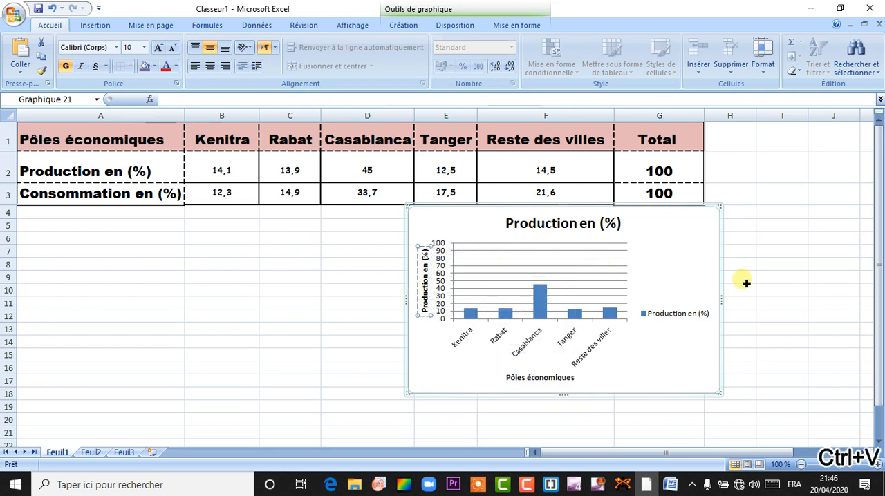
Step: Apply the light red "Effet discret - 2 accentué" shape style to the Kenitra column only
left_click(683, 329)
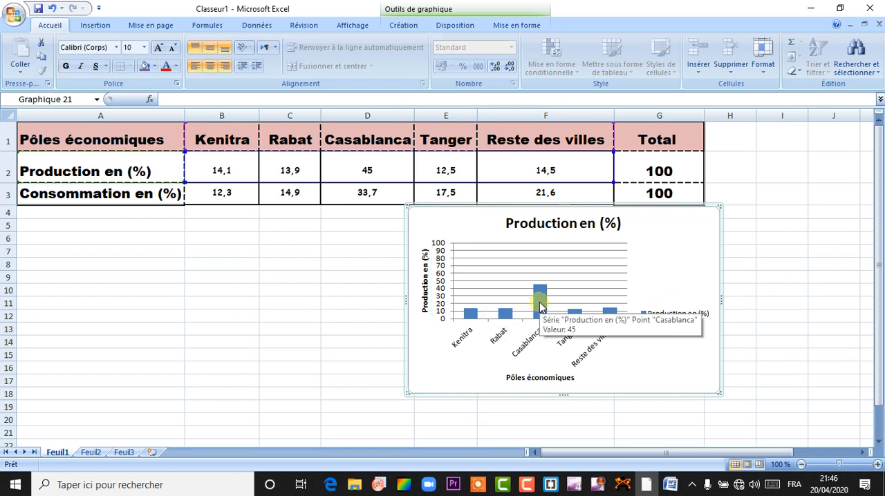
left_click(539, 302)
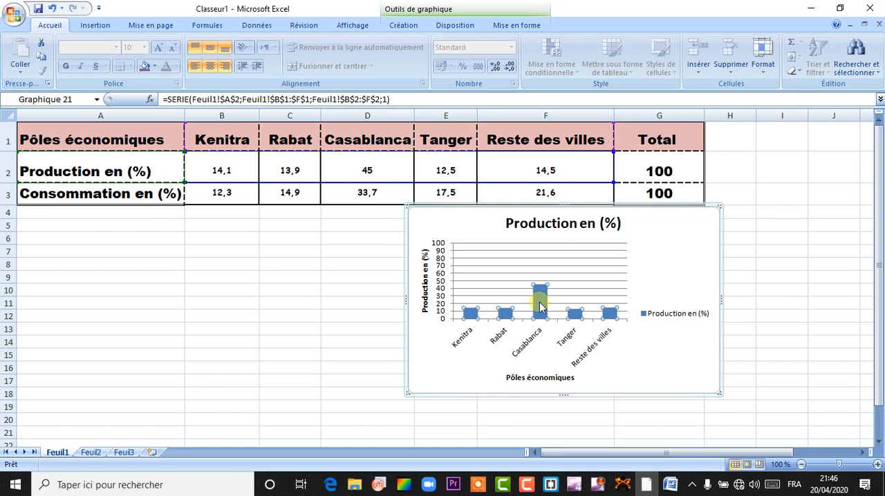
left_click(539, 302)
left_click(470, 316)
left_click(525, 25)
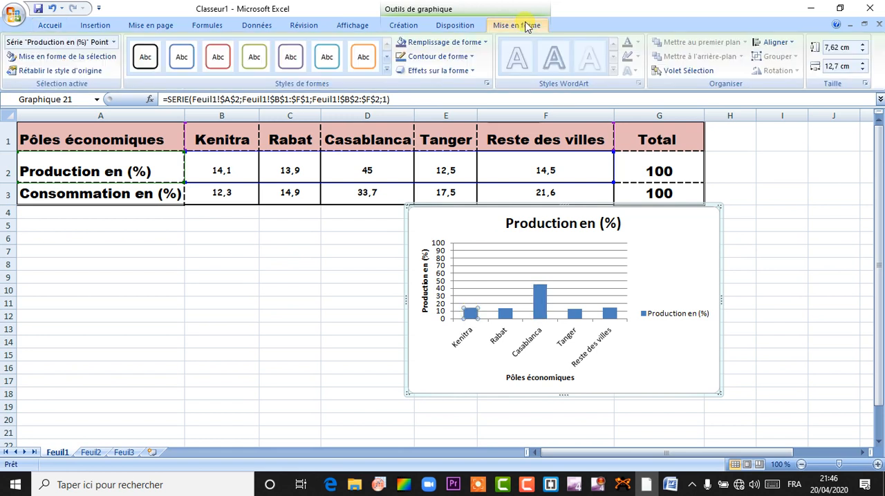
left_click(386, 69)
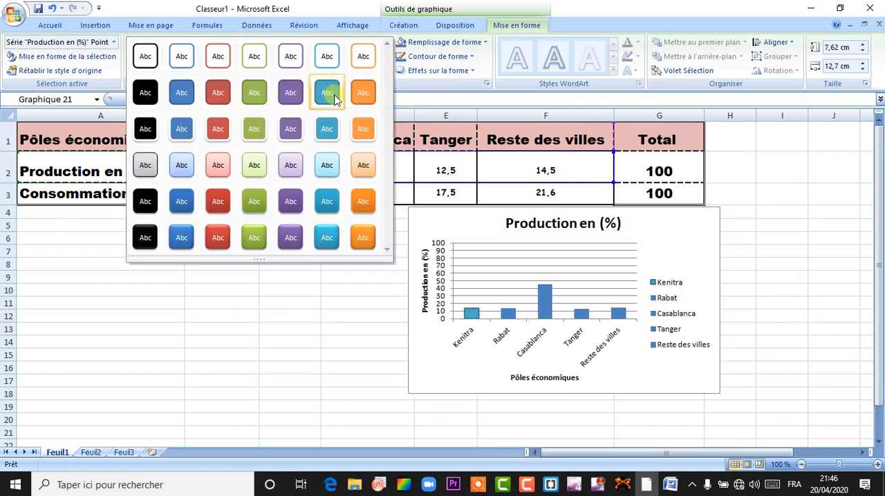
left_click(219, 168)
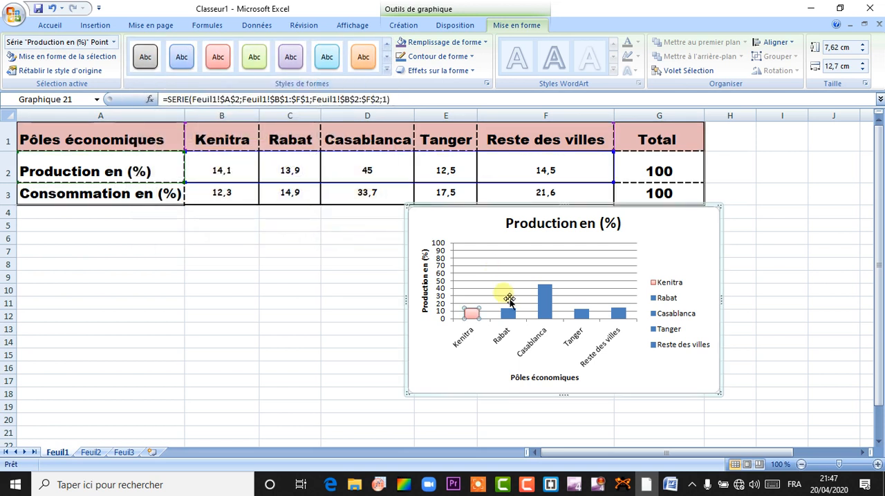
Step: Apply the subtle light blue shape style to the Rabat column only
left_click(508, 315)
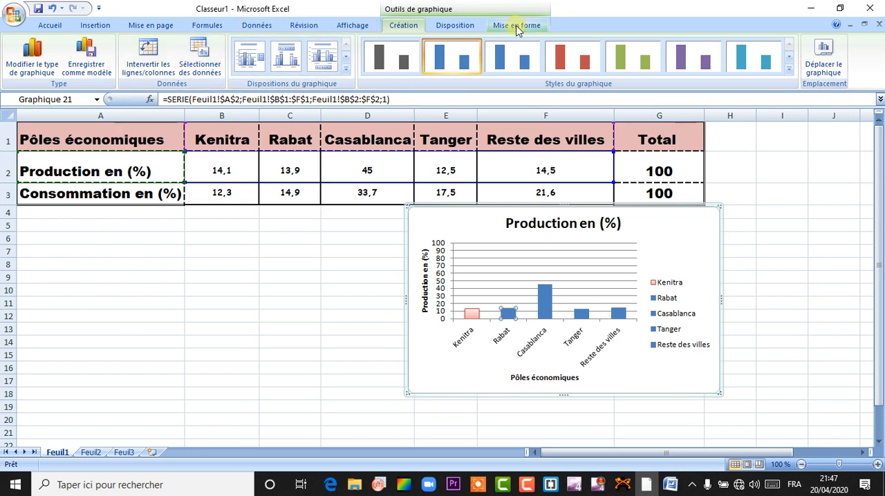
left_click(516, 25)
left_click(391, 74)
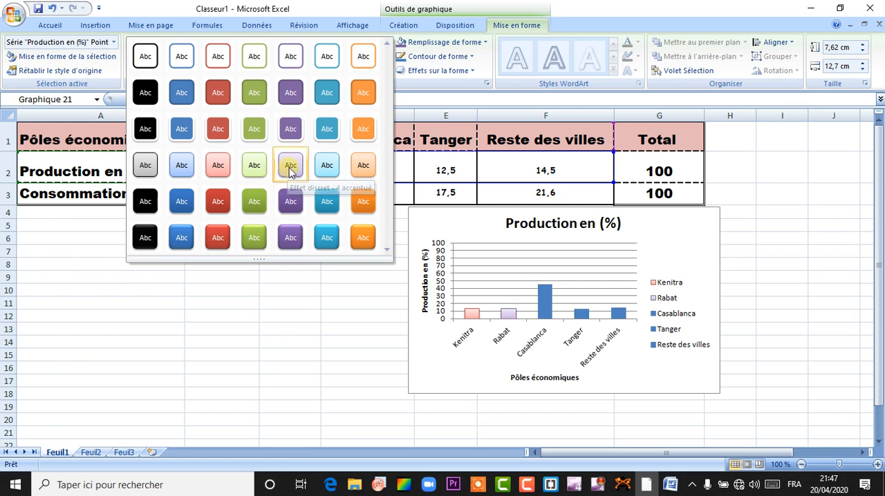
left_click(326, 166)
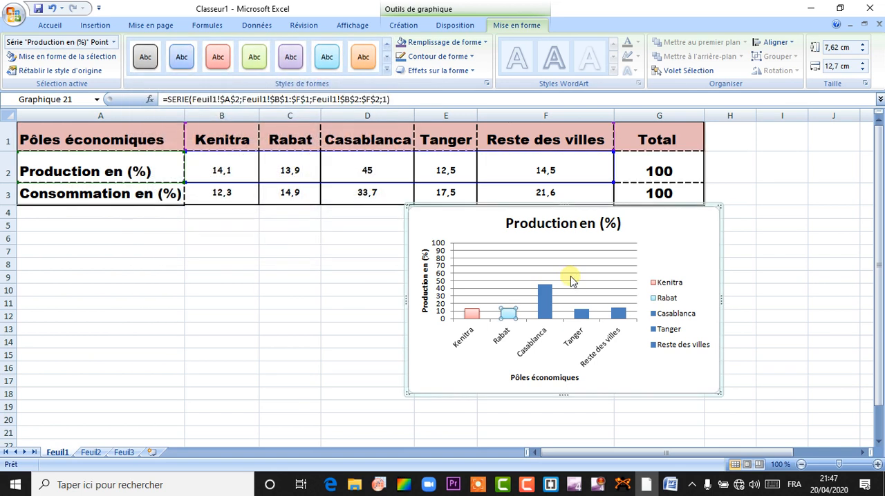
Step: Give the Tanger column the solid red shape style and the Reste des villes column the matching orange one
left_click(582, 320)
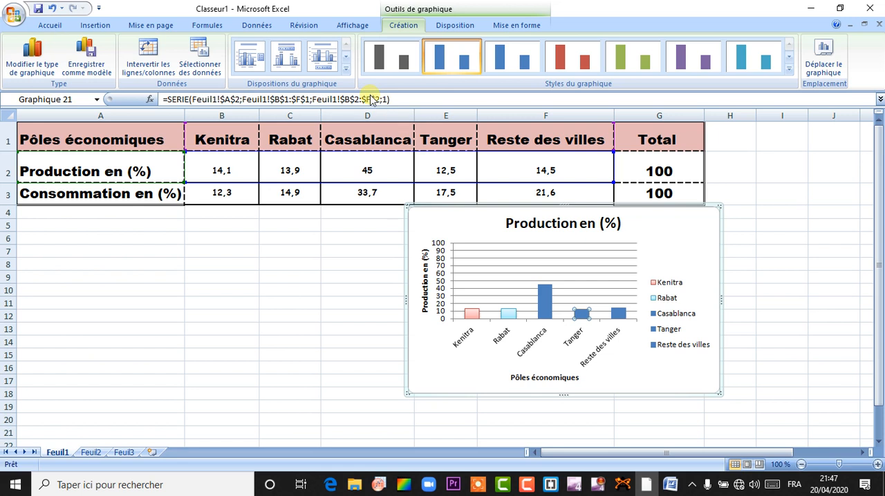
left_click(515, 26)
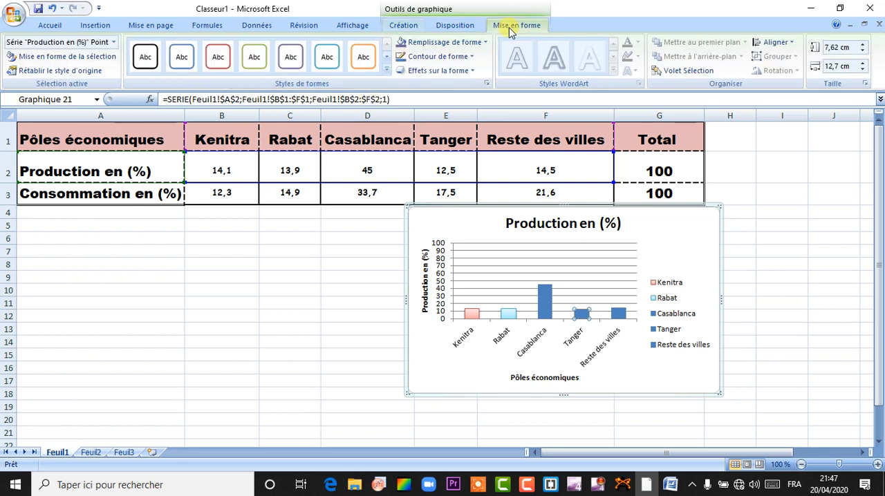
left_click(387, 72)
left_click(217, 202)
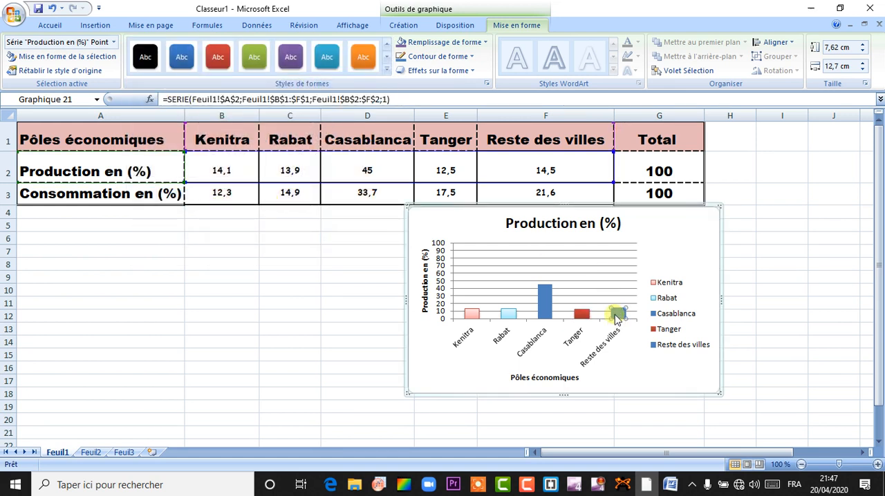
left_click(366, 61)
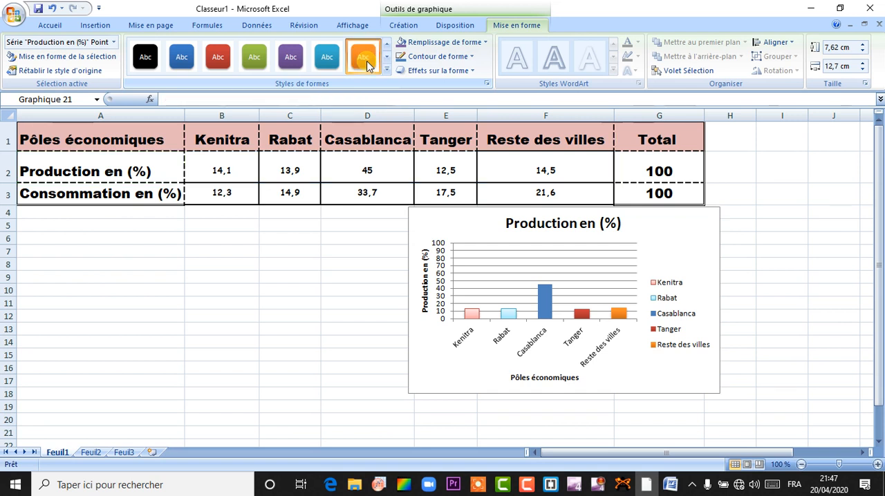
Step: Move the chart's legend slightly upward
left_click(683, 309)
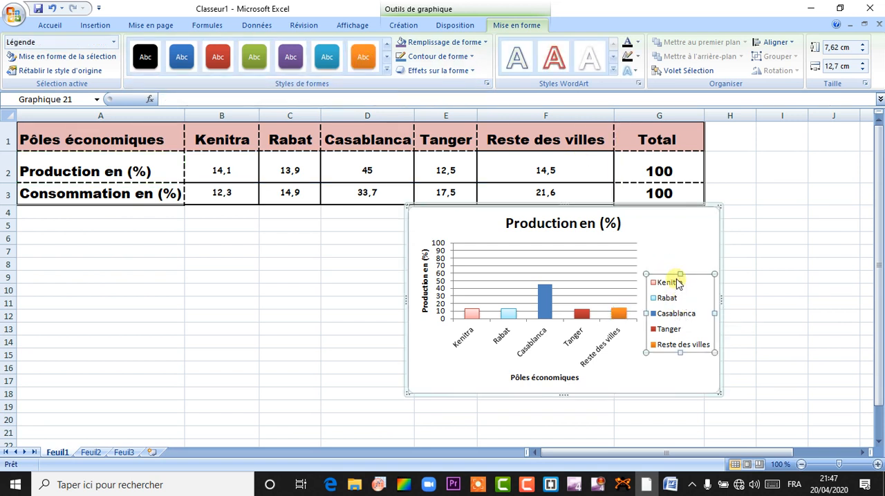
left_click_drag(700, 285, 701, 272)
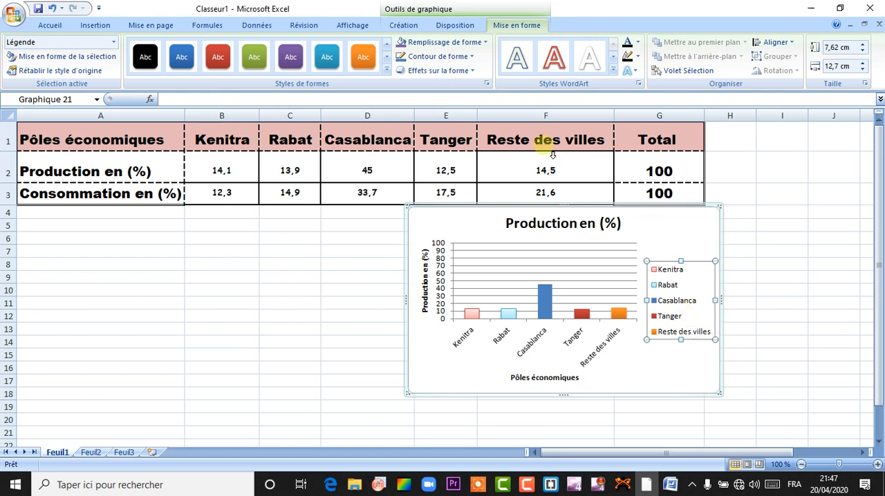
left_click(454, 26)
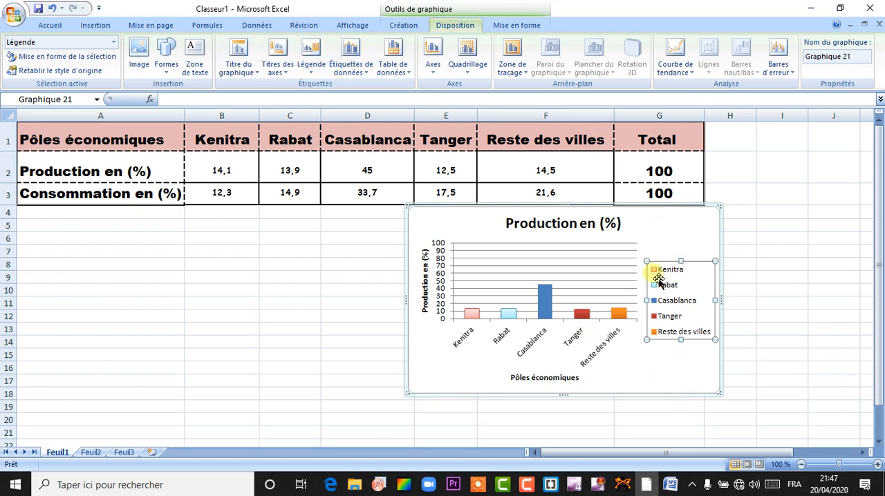
Step: Switch to the Word activity document and copy the words "l'évolution de la" from item 1
left_click(581, 228)
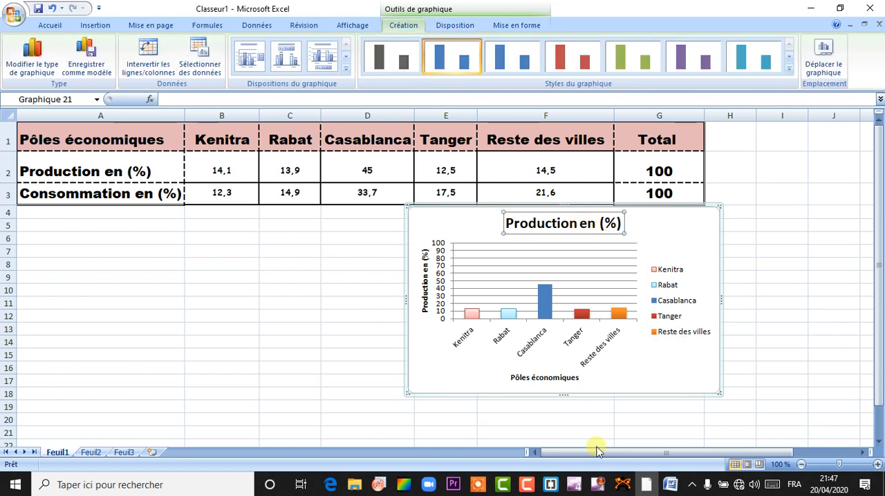
left_click(669, 486)
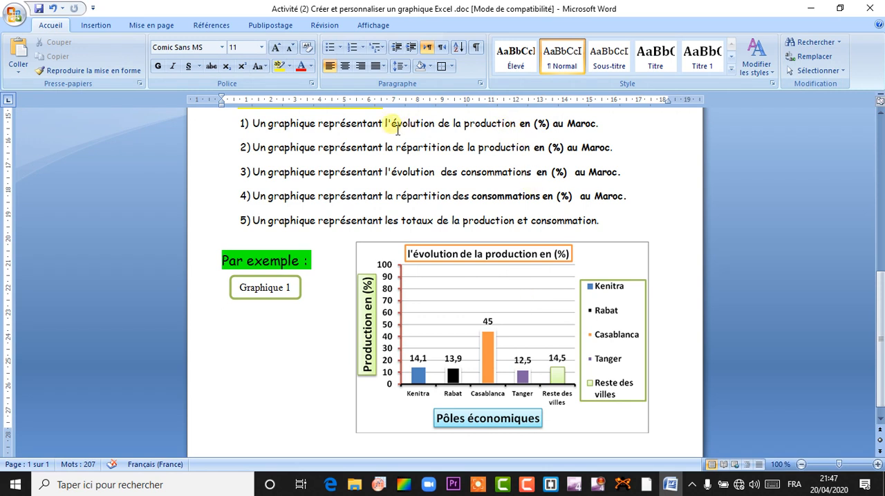
left_click_drag(387, 127, 454, 127)
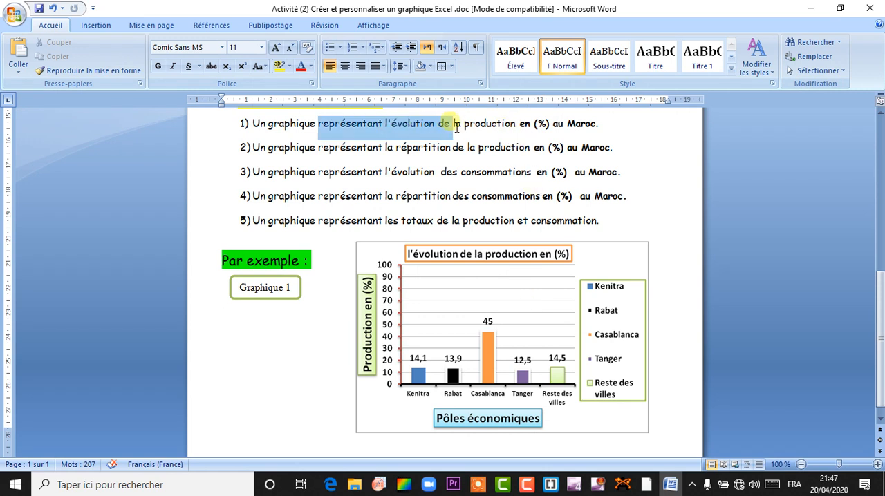
left_click(389, 125)
left_click_drag(389, 126, 397, 127)
left_click_drag(503, 123, 454, 122)
right_click(435, 128)
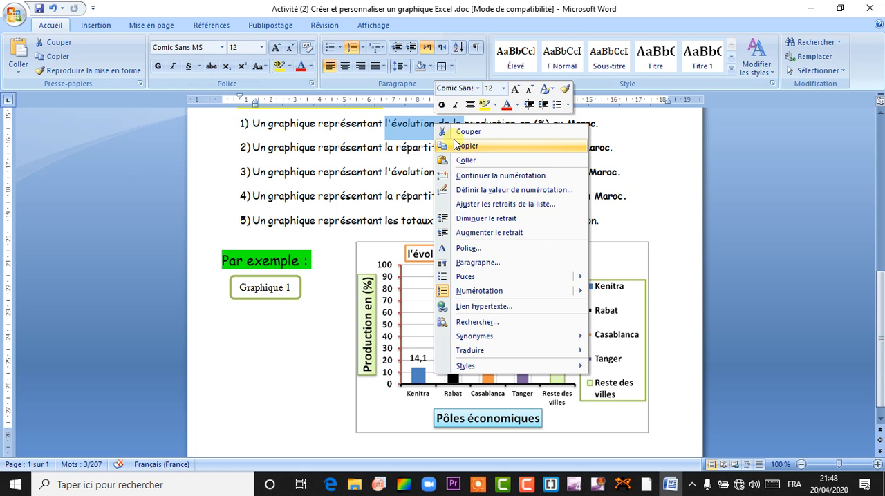
left_click(461, 147)
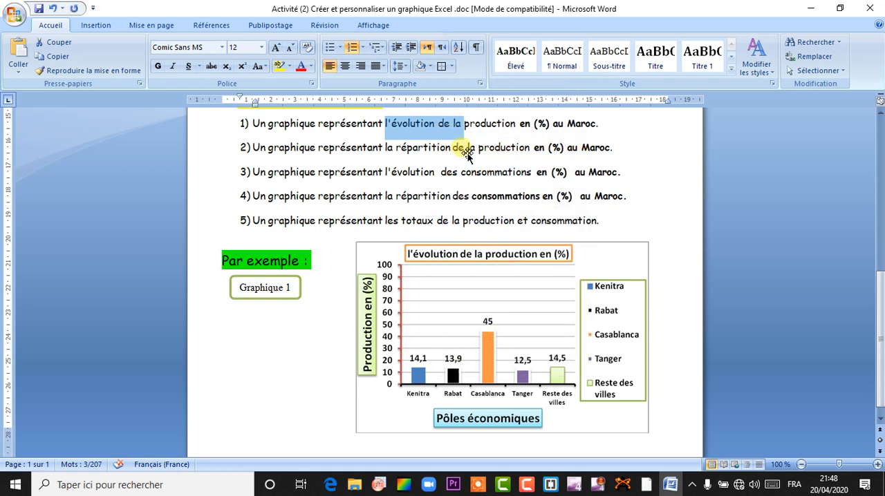
Step: Back in Excel, paste the copied words over the chart title's initial letter so it reads "l'évolution de la production en (%)"
left_click(654, 485)
left_click(509, 222)
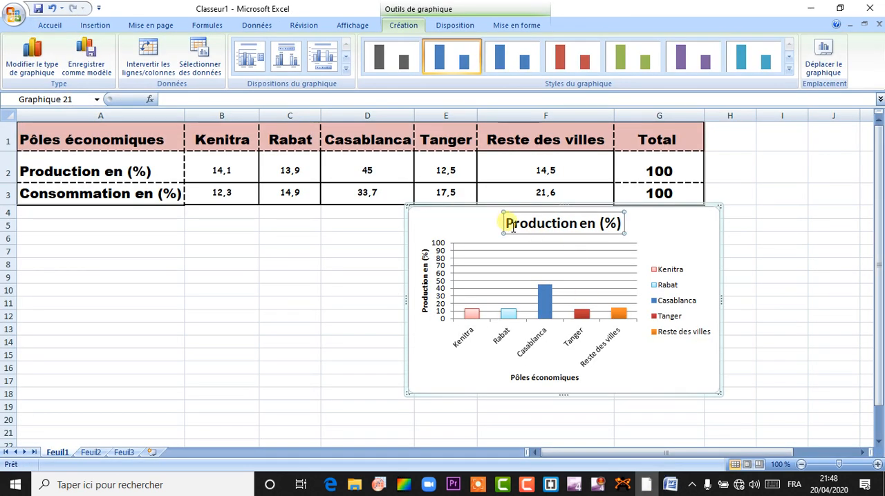
left_click(515, 226)
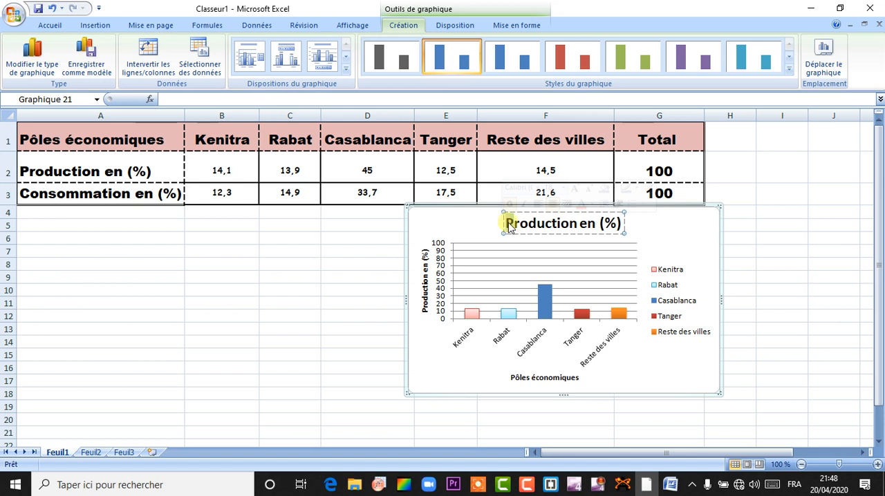
key("ctrl+v")
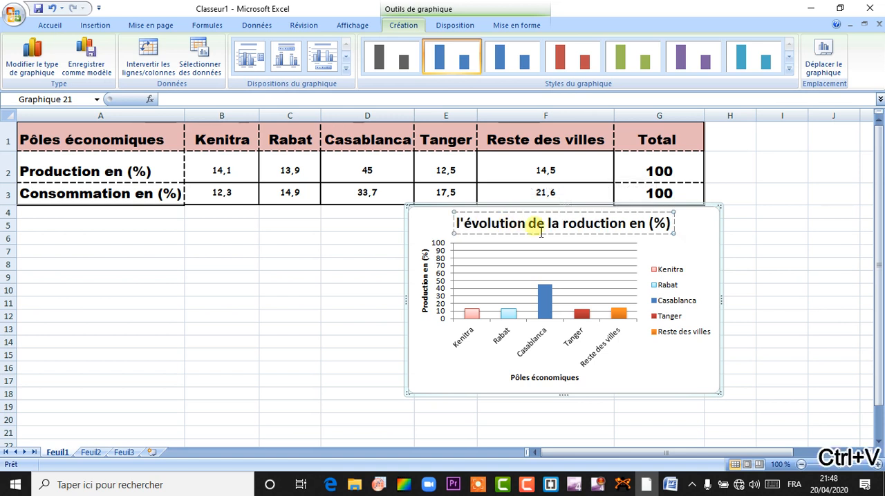
type("p")
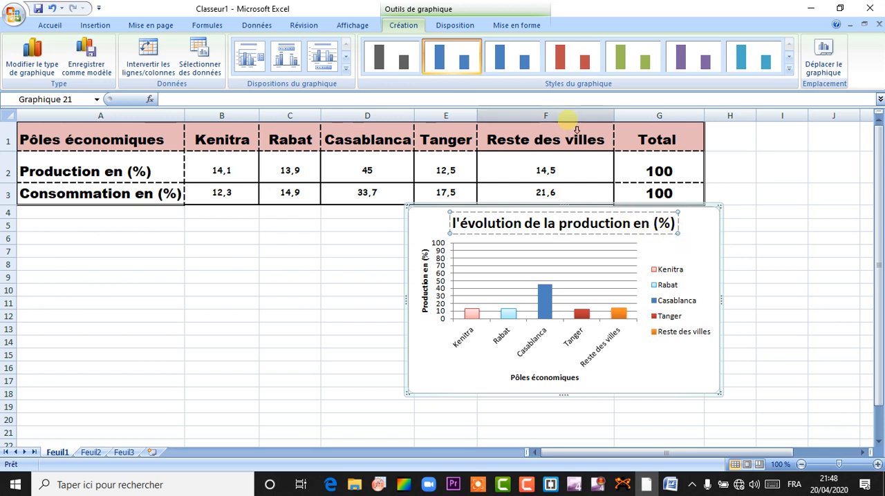
Step: Apply the subtle light green shape style to the chart title and move it slightly up and to the left
left_click(513, 25)
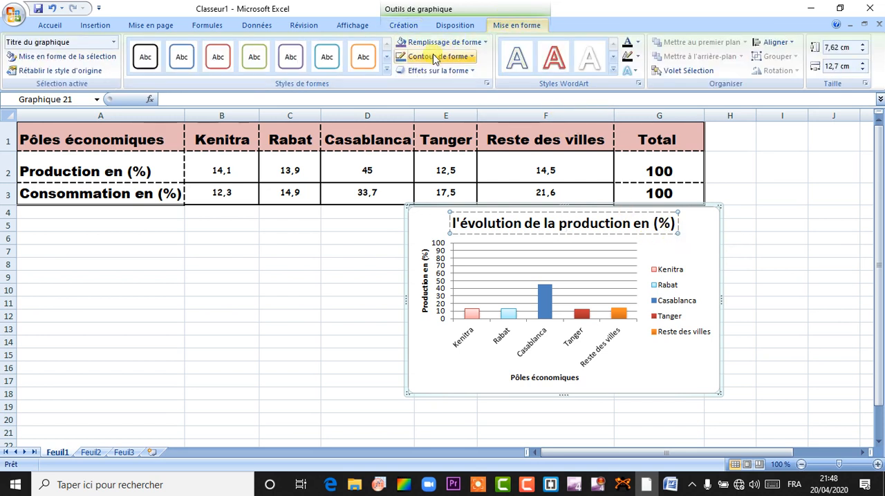
left_click(387, 71)
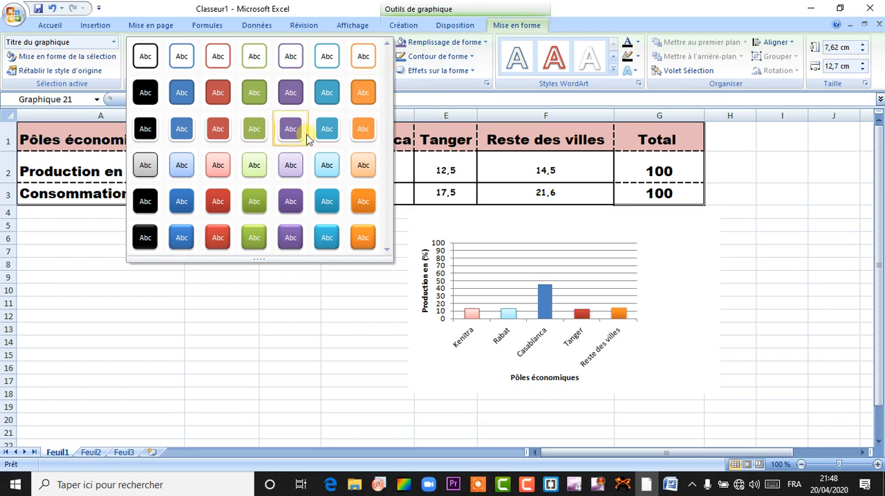
left_click(254, 166)
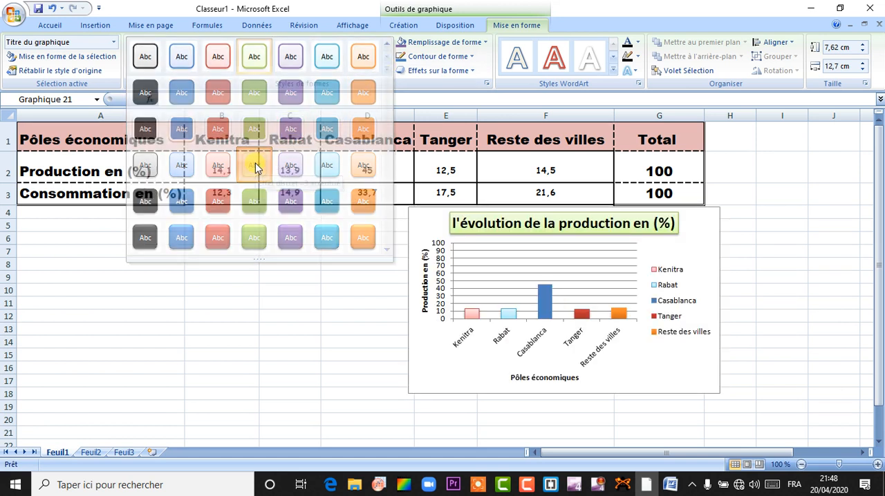
left_click_drag(640, 240, 634, 236)
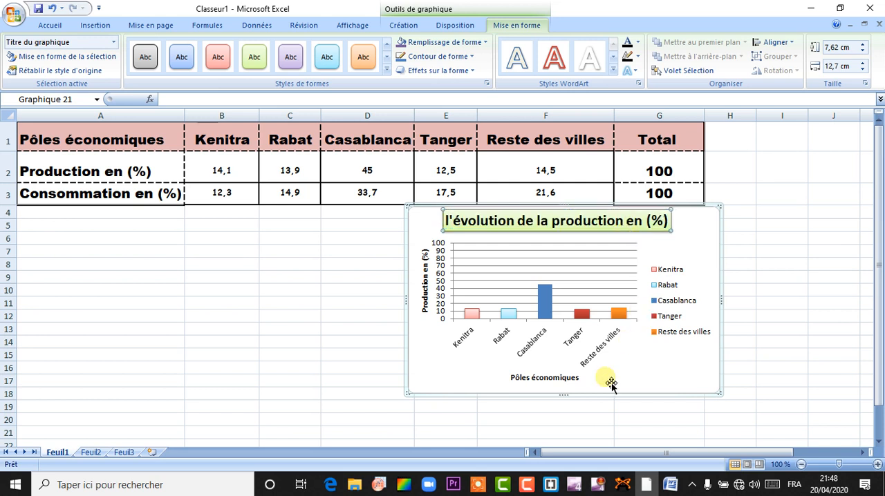
Step: Apply the subtle light blue shape style to both the horizontal and the vertical axis titles
left_click(554, 384)
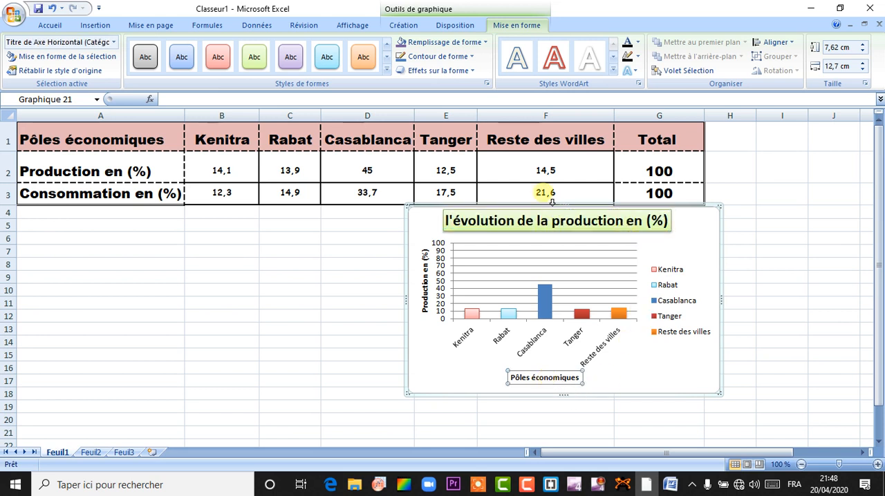
left_click(387, 70)
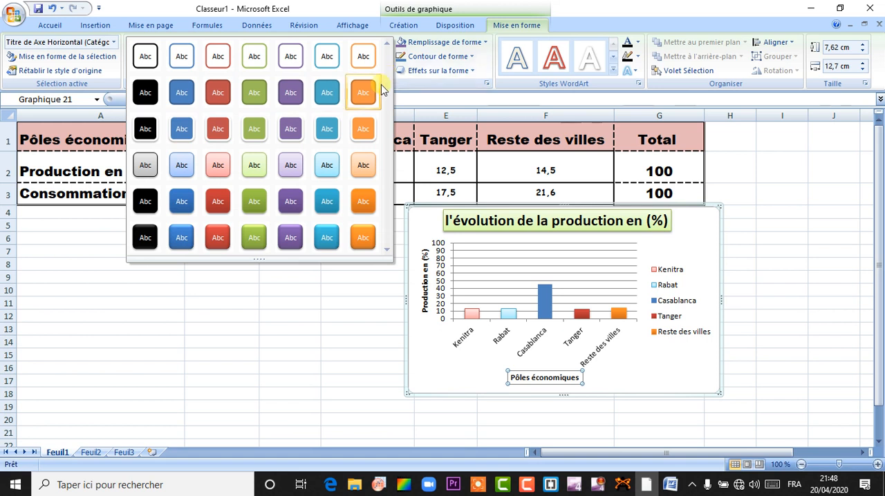
left_click(327, 167)
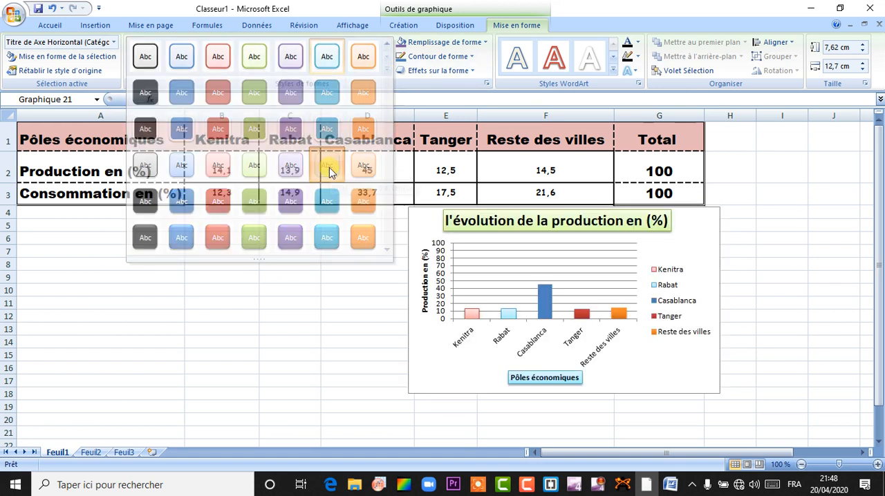
left_click(427, 289)
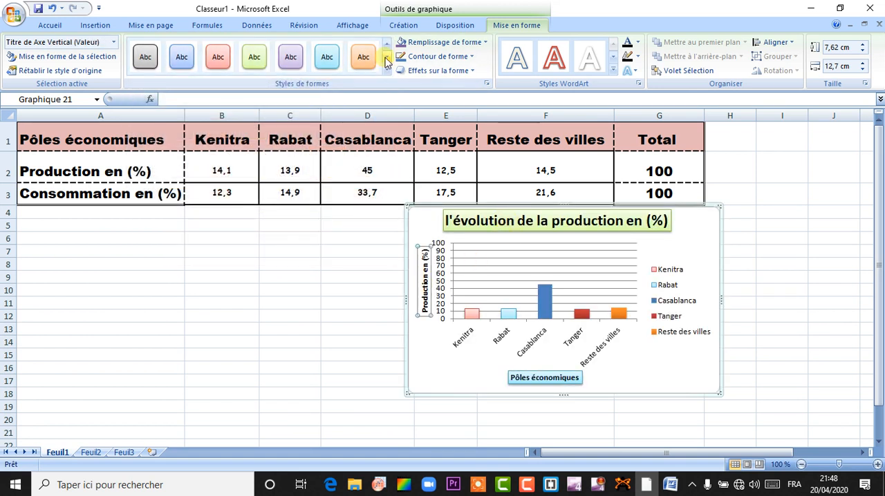
left_click(327, 58)
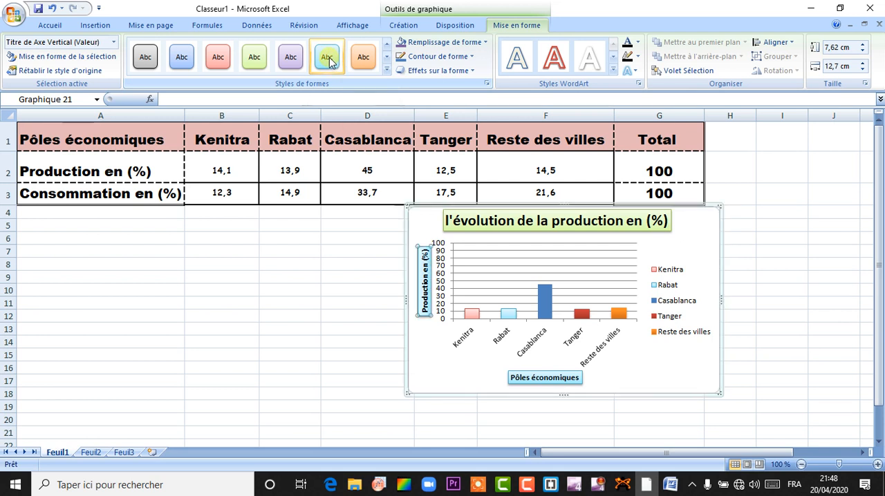
Step: Add data labels to the whole production series with the "Bord intérieur" placement
left_click(621, 318)
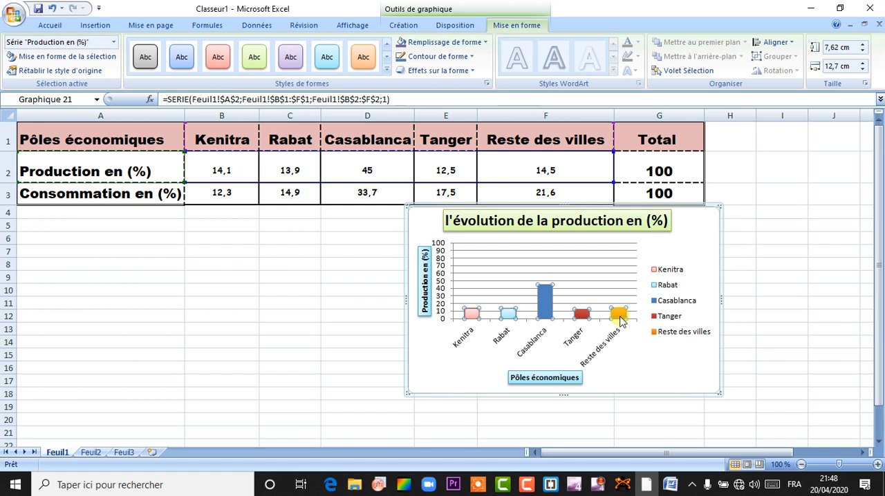
mouse_move(544, 311)
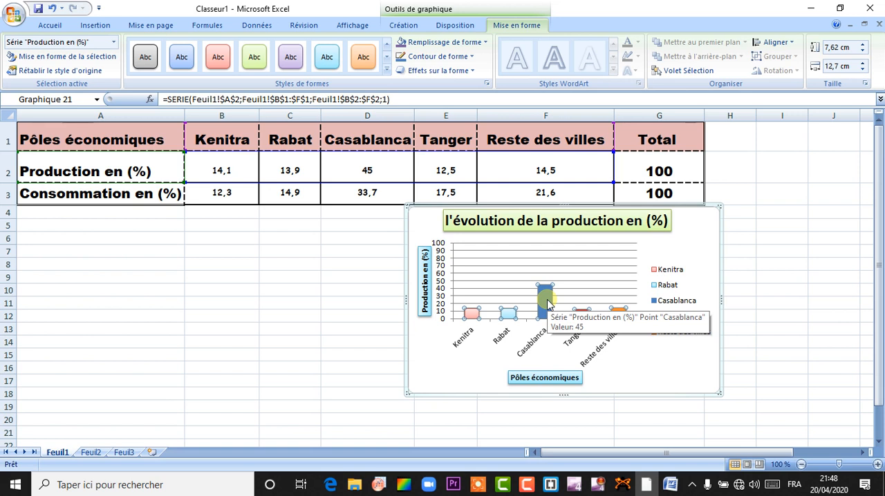
left_click(455, 27)
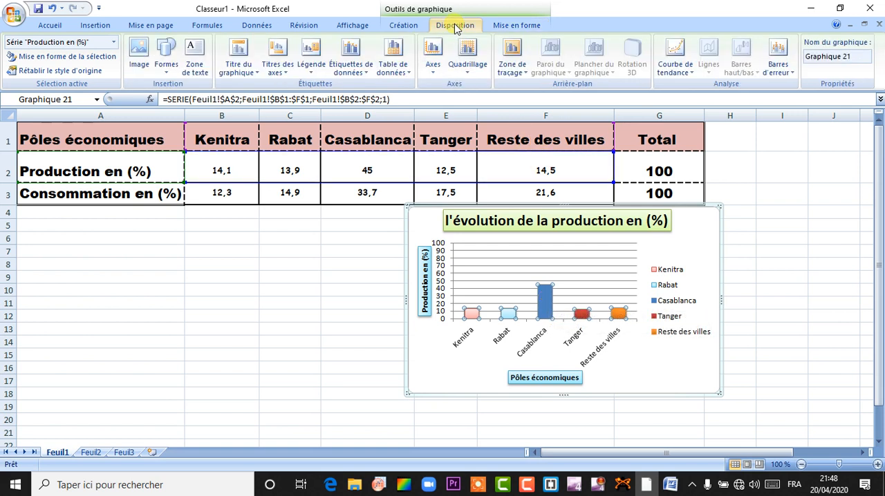
left_click(366, 76)
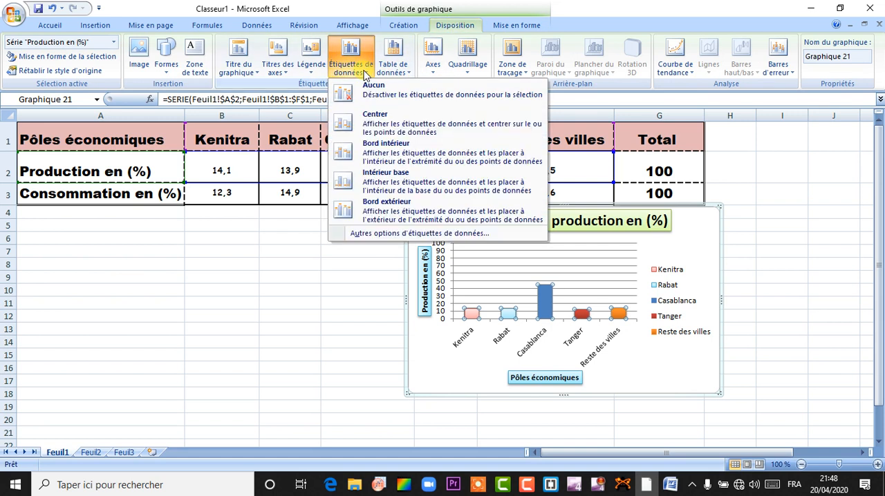
left_click(395, 153)
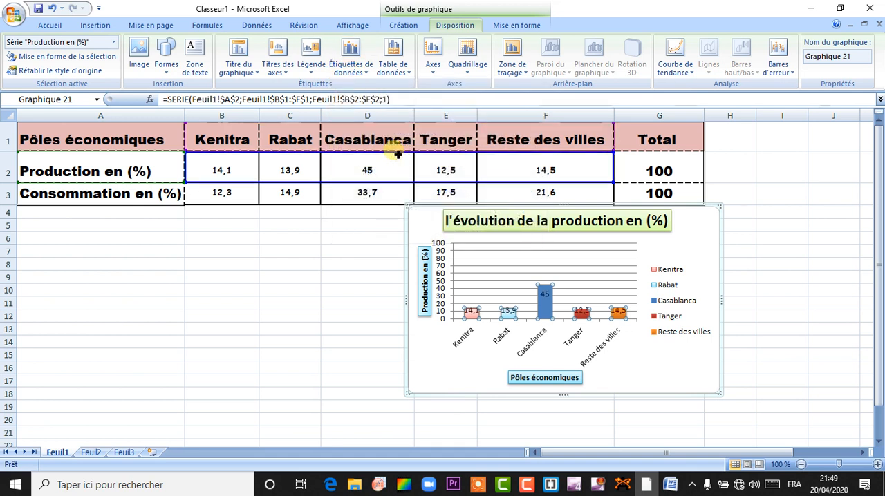